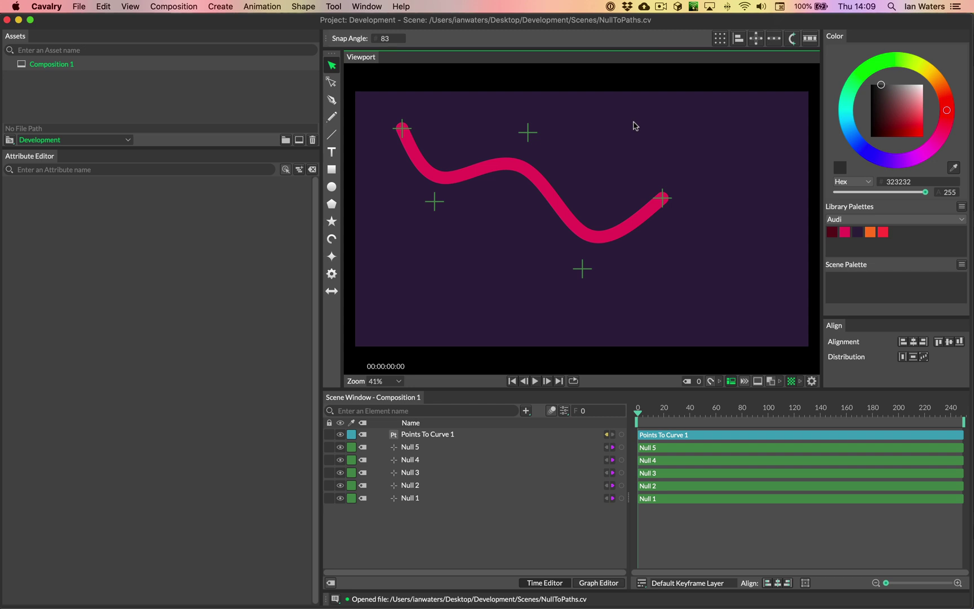
- Open a new Untitled scene without saving the changes to NullToPaths.cv
key("super+o")
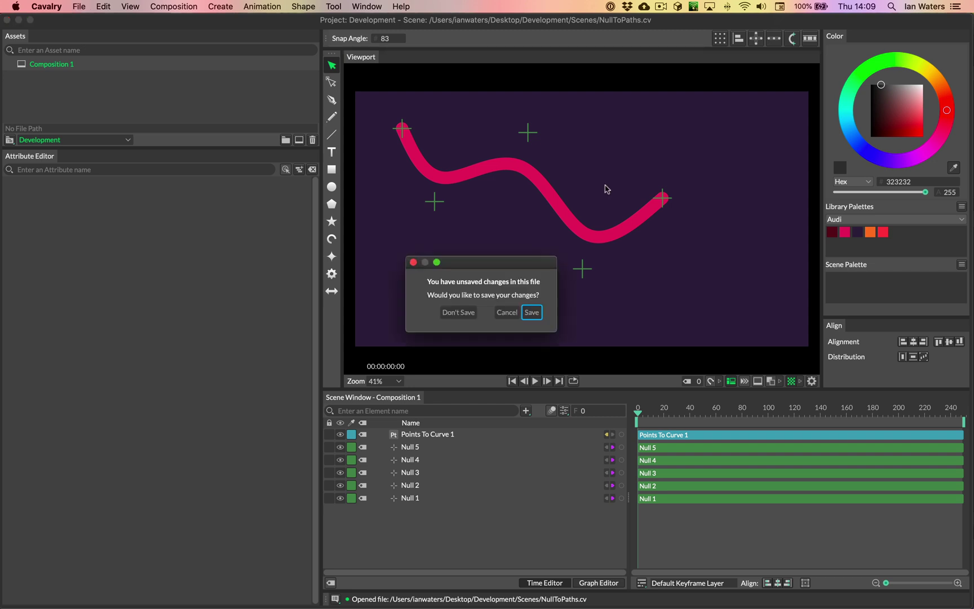
left_click(460, 313)
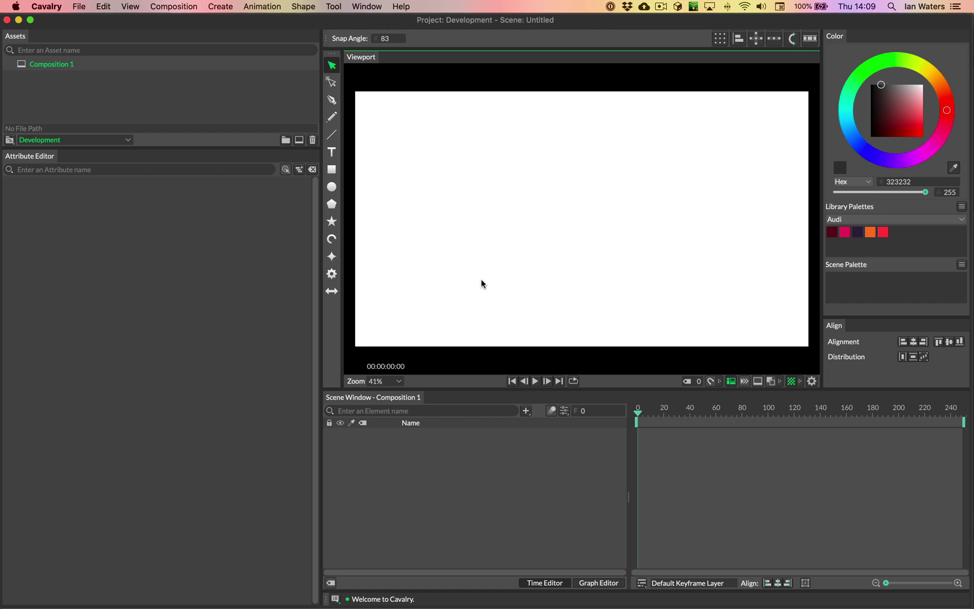
- Add a Null element, then duplicate it to get Null 1 to Null 4
left_click(526, 410)
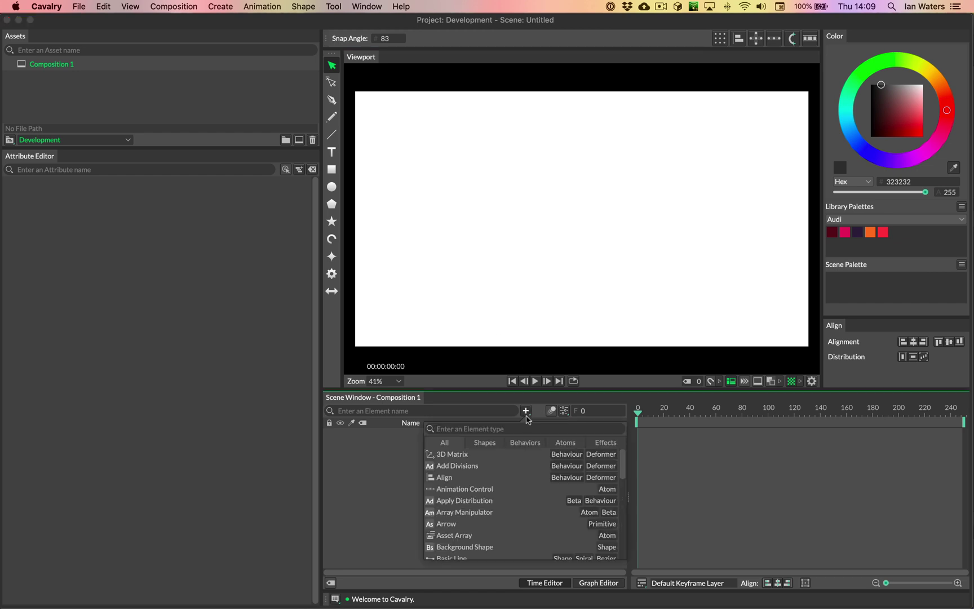
type("null")
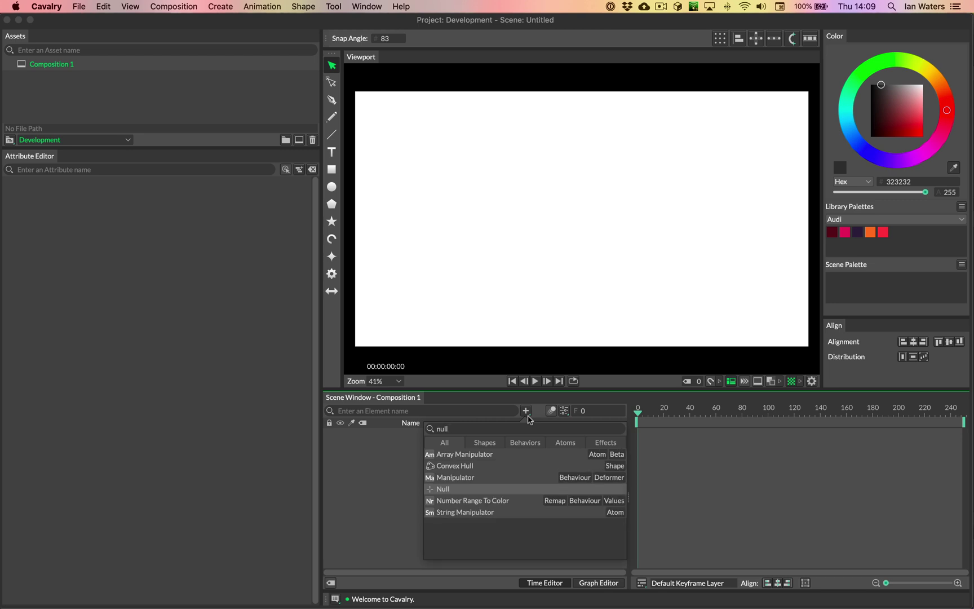
key("Return")
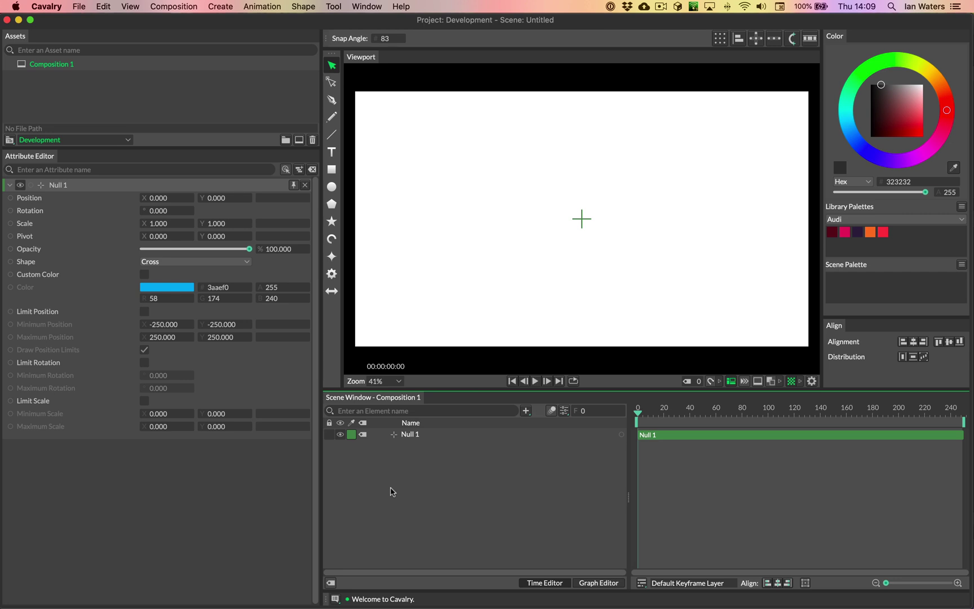
key("super+d")
key("super+d")
key("super+d")
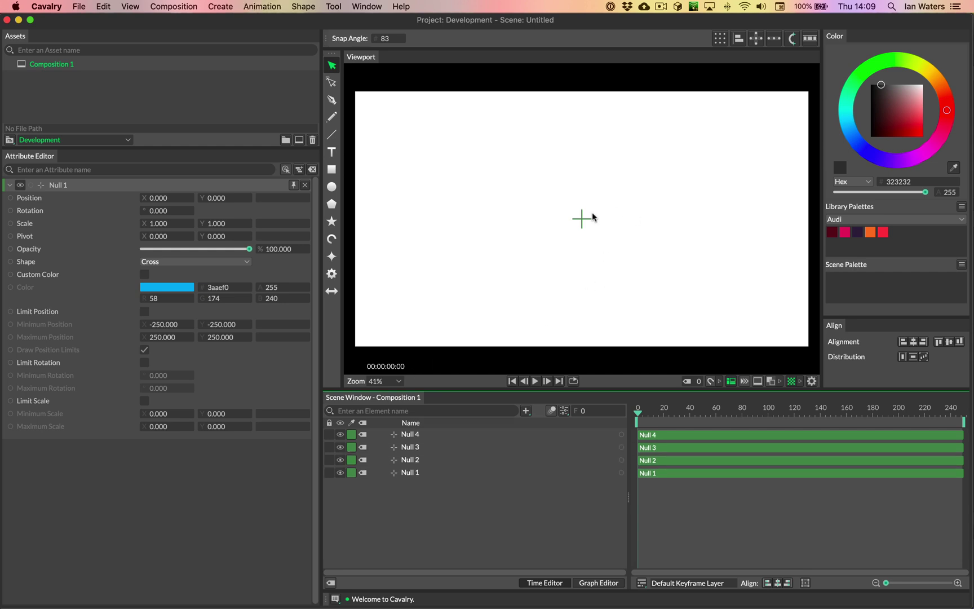
- Drag the four Null crosses to scattered spots across the upper canvas
left_click_drag(582, 219, 666, 162)
left_click_drag(581, 219, 489, 169)
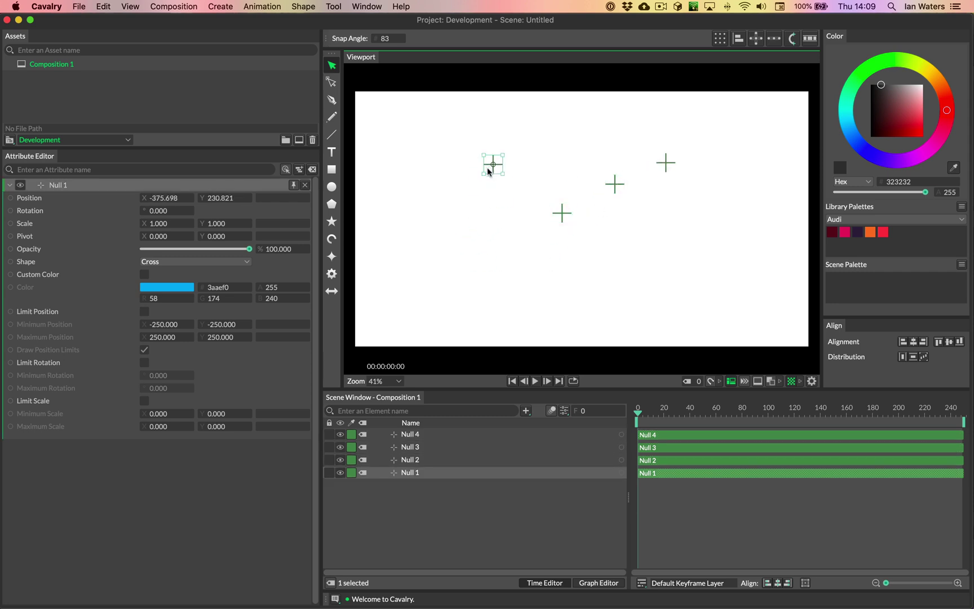
left_click_drag(609, 189, 630, 236)
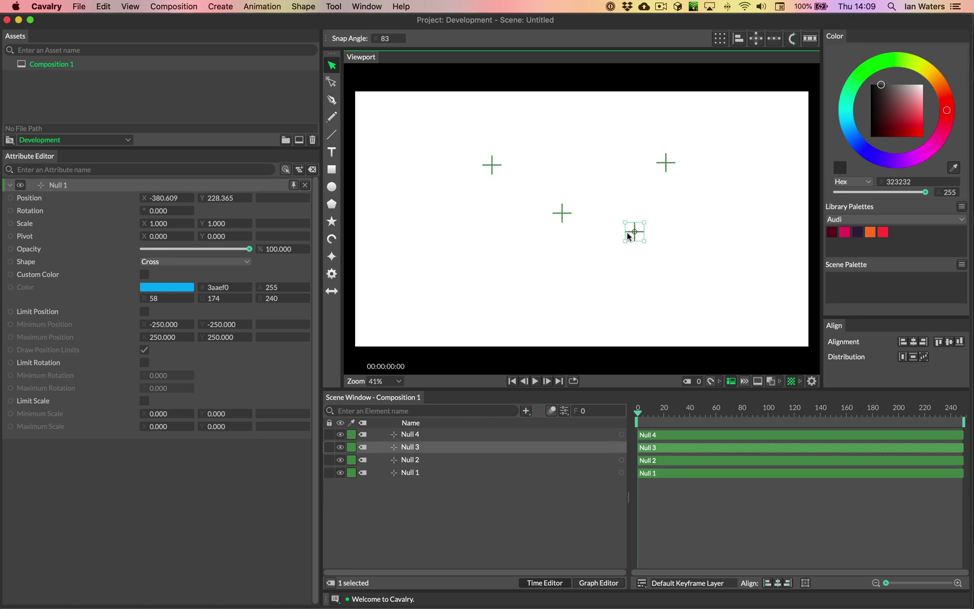
left_click(459, 513)
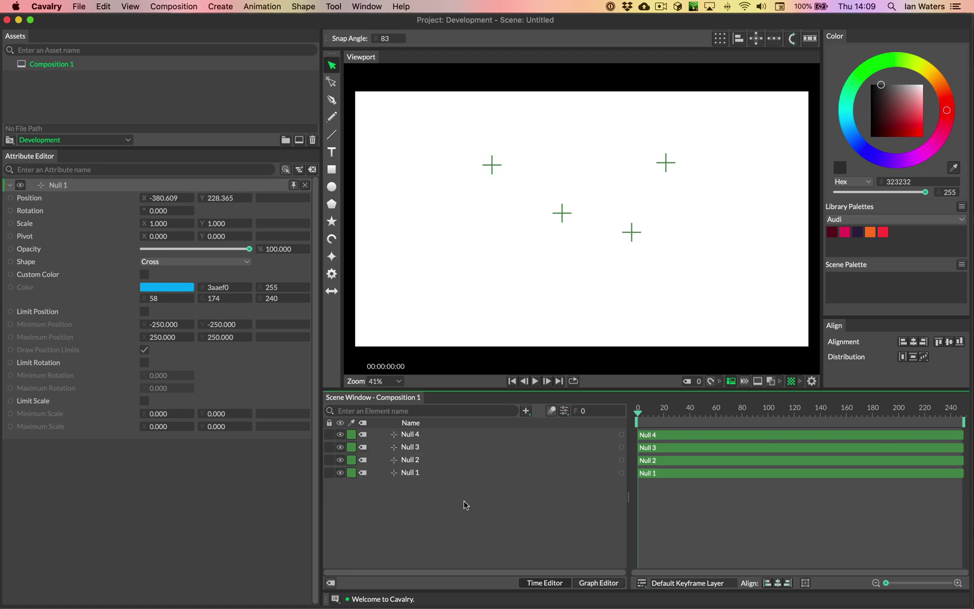
left_click(305, 186)
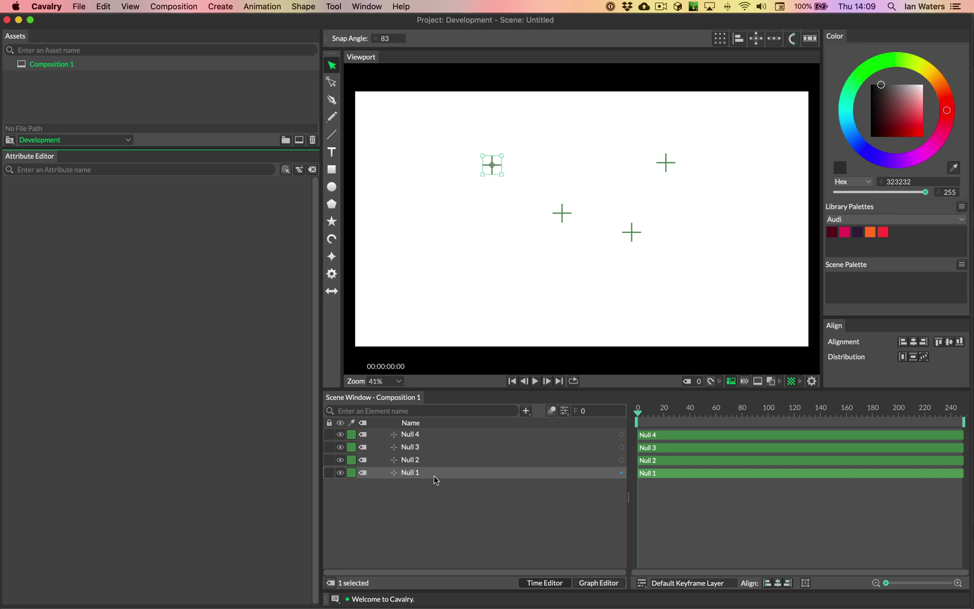
left_click(419, 507)
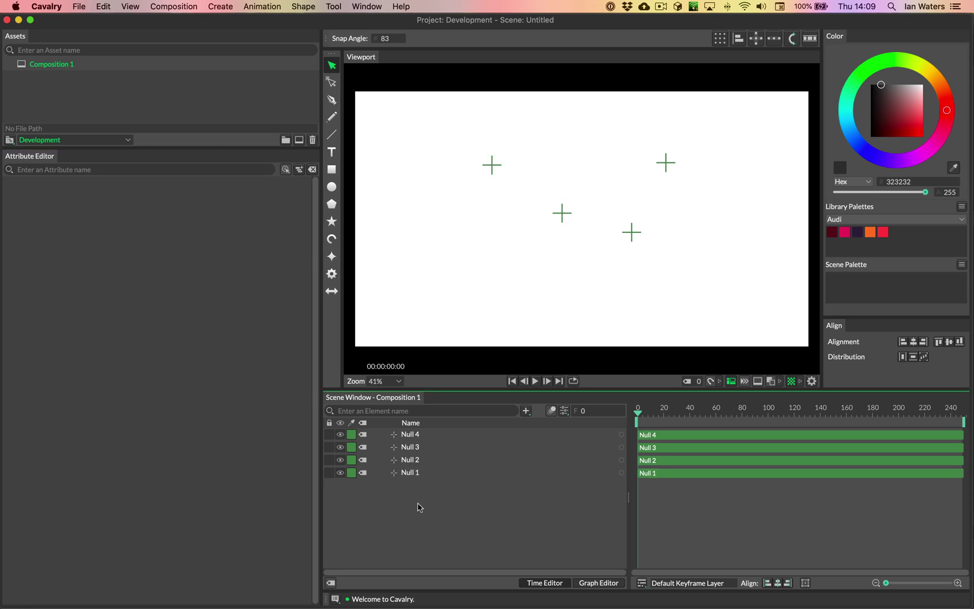
key("ctrl+t")
- Add a Points To Curve shape to the scene
type("path")
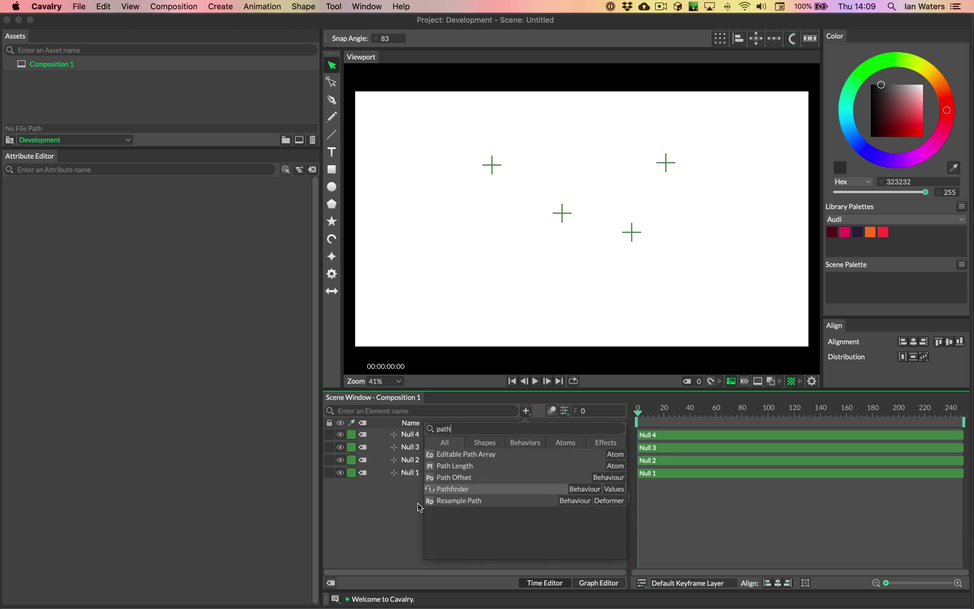
type("point")
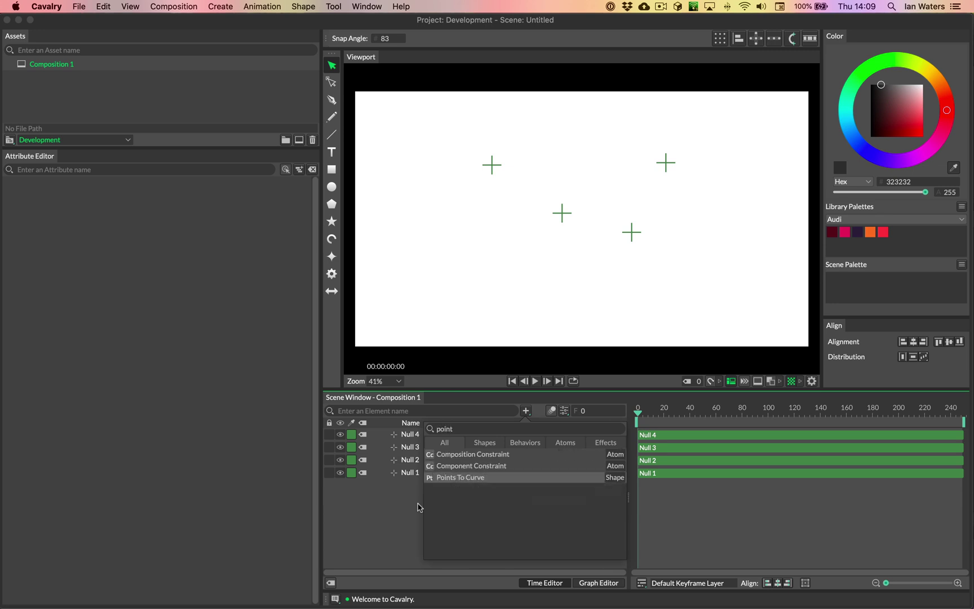
key("Return")
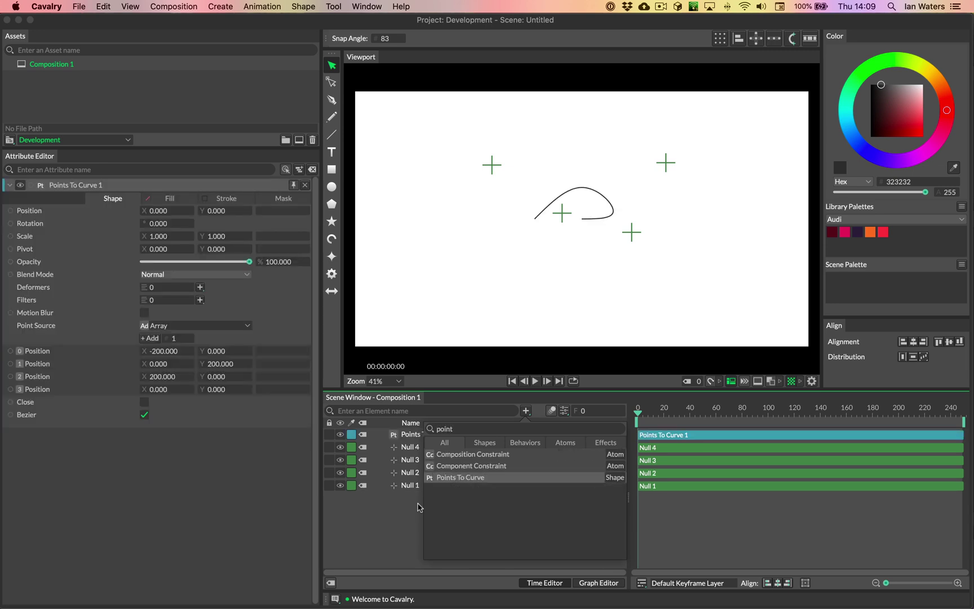
left_click(372, 530)
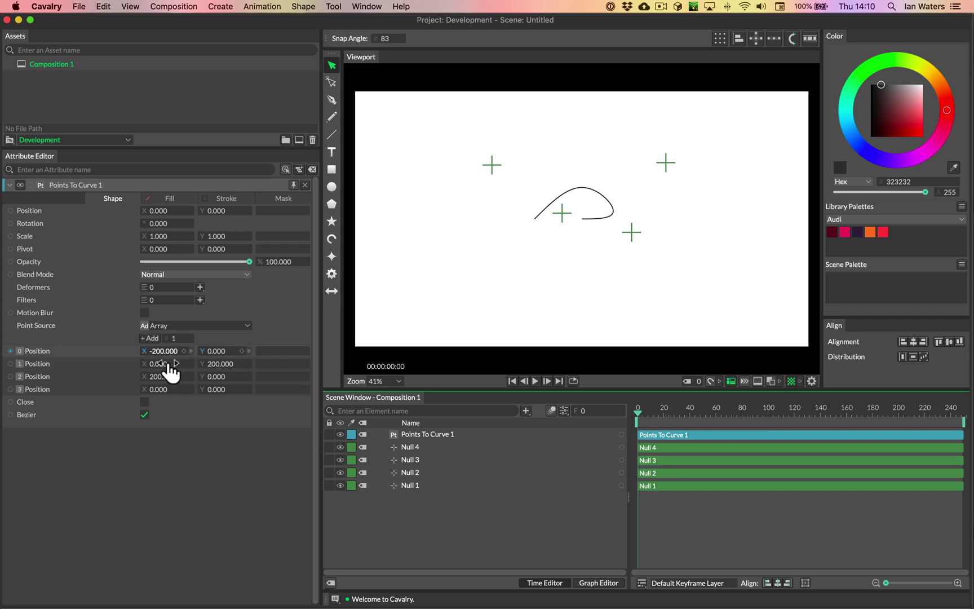
- Set point 0's position to -255, 47 and point 1's Y to 319
left_click_drag(170, 365, 137, 354)
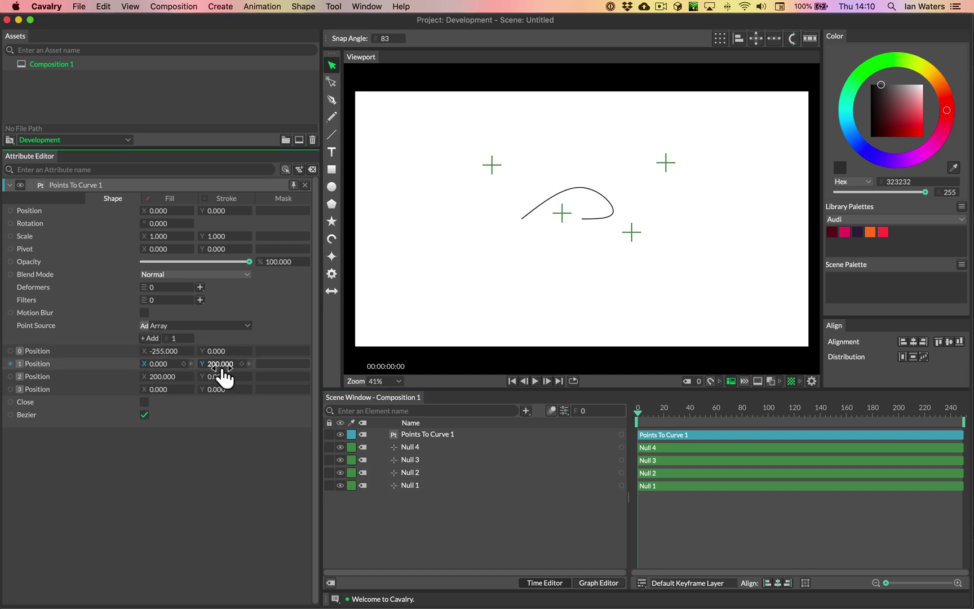
left_click_drag(225, 354, 304, 362)
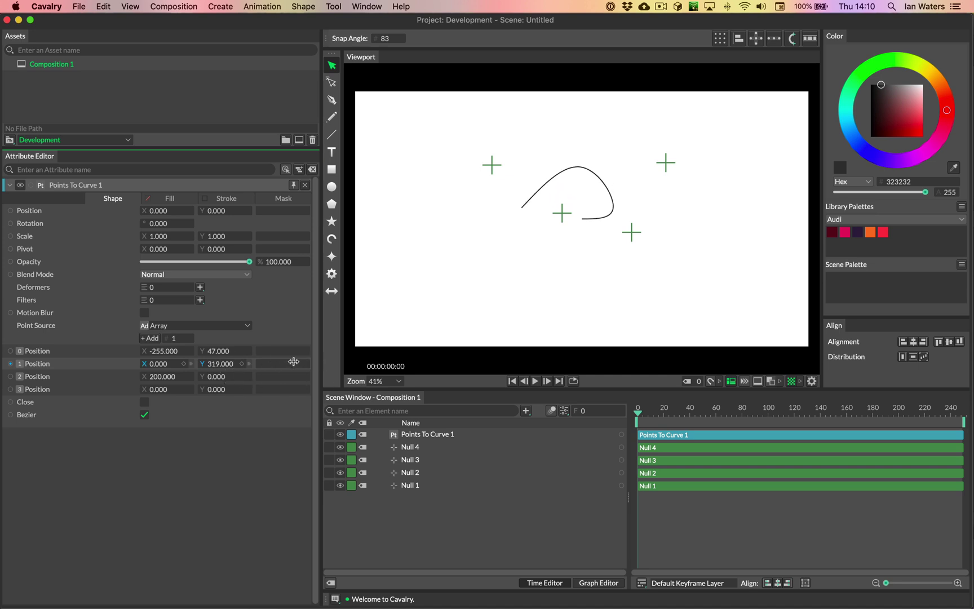
left_click(107, 352)
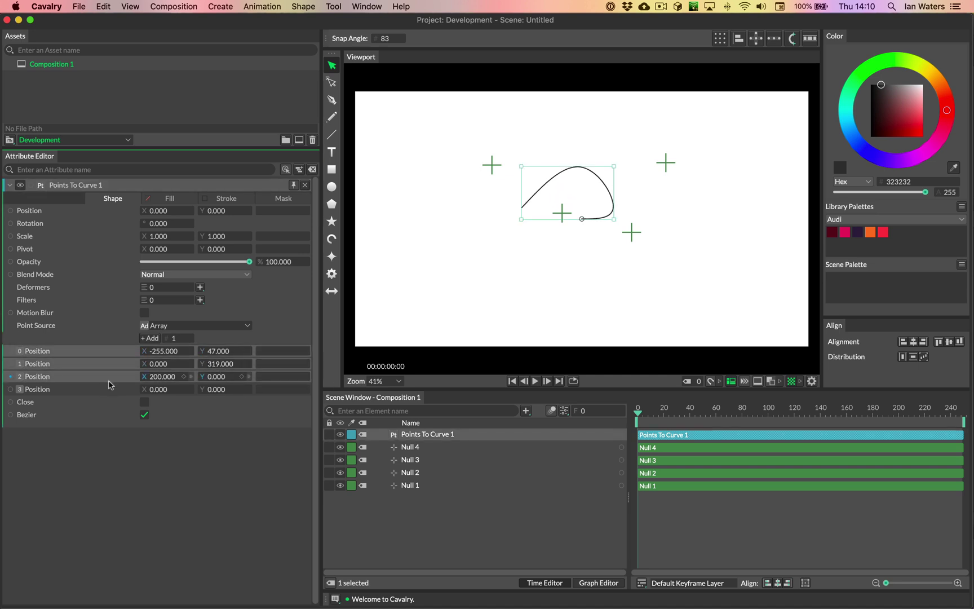
left_click(110, 388)
left_click(112, 364)
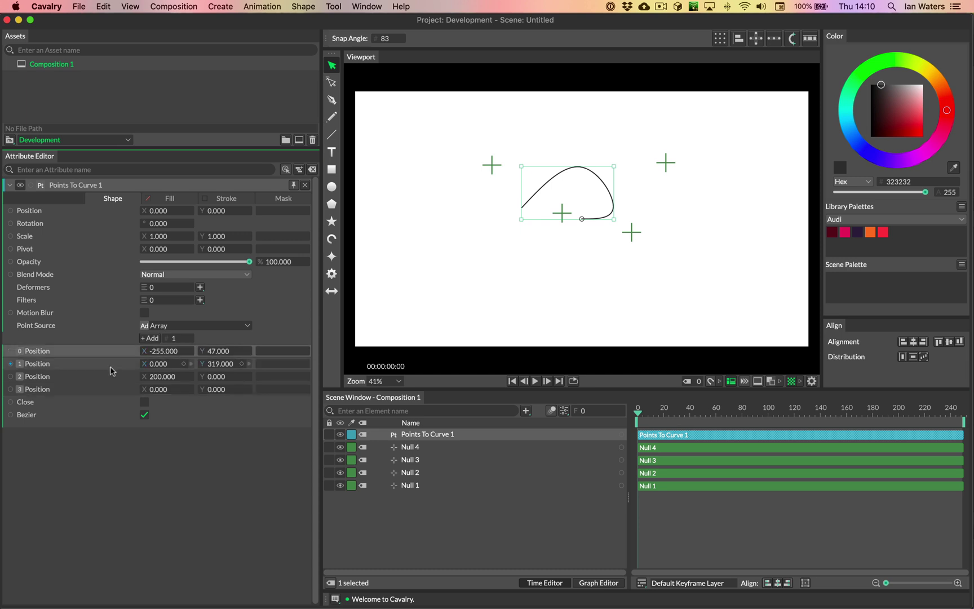
left_click(96, 350)
left_click(107, 388)
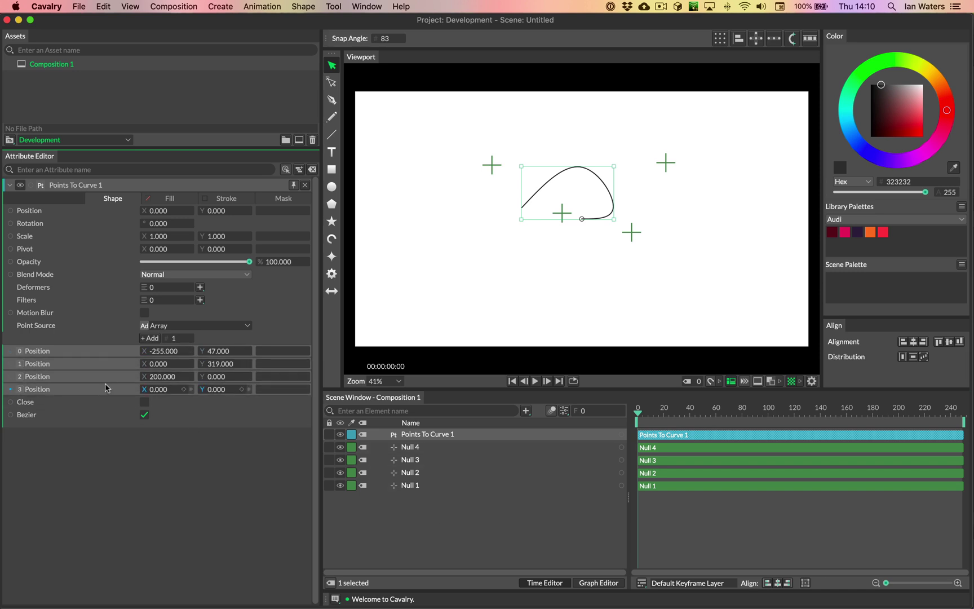
left_click(108, 352)
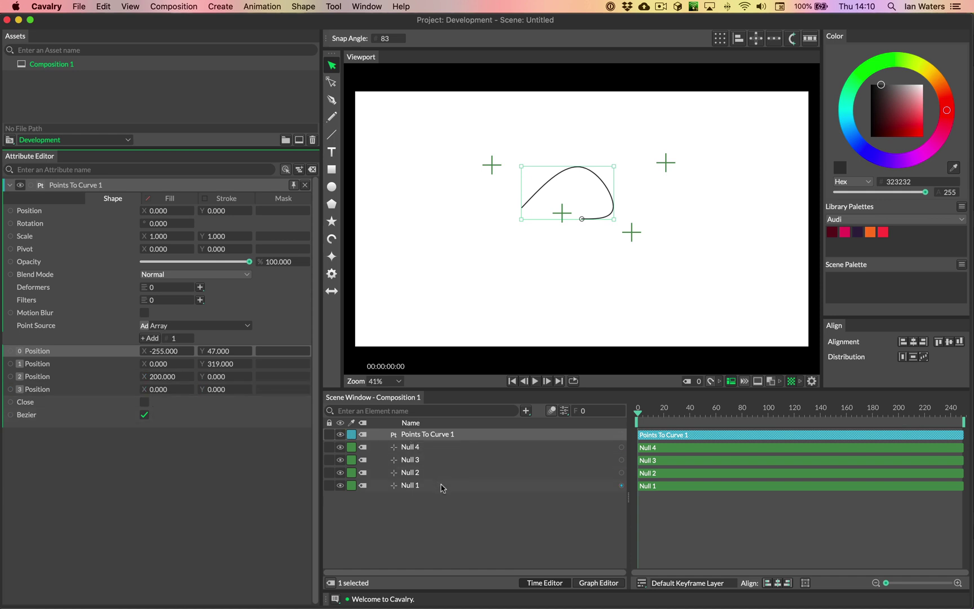
left_click(305, 185)
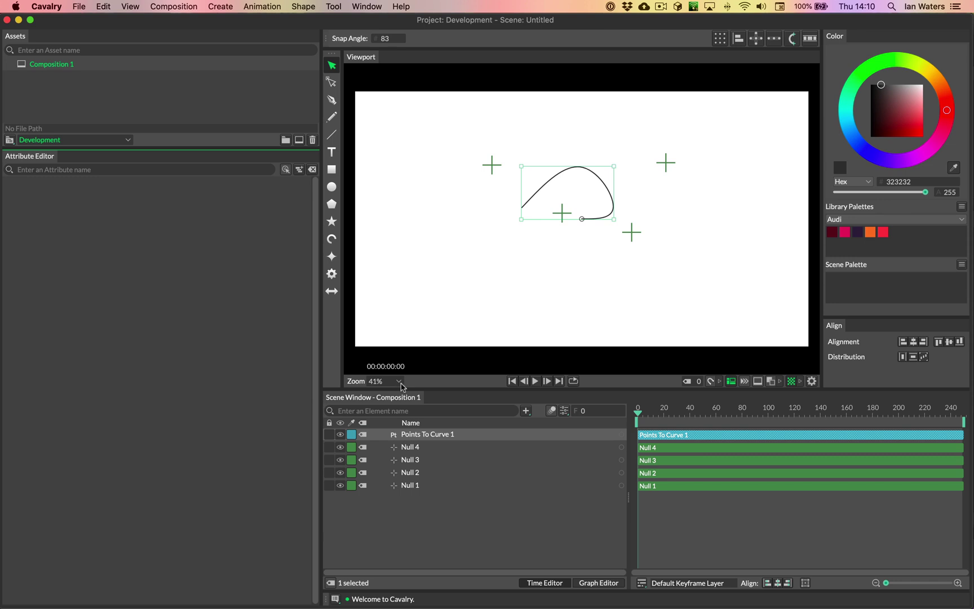
- Select the four Nulls and Points To Curve 1, then wire Null 1's Position to point 0
left_click(431, 448)
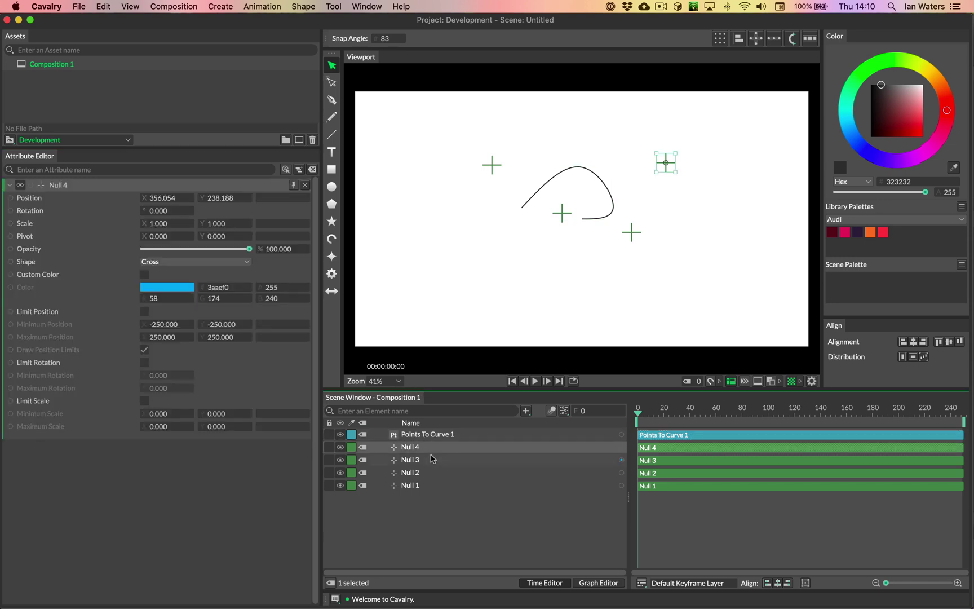
left_click(431, 460)
left_click(432, 471)
left_click(435, 485)
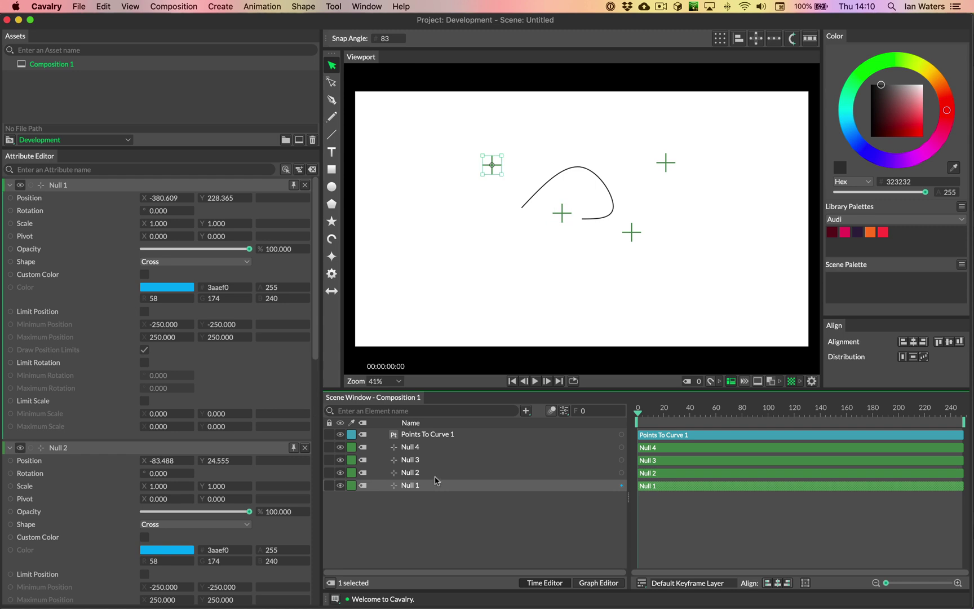
left_click(437, 435)
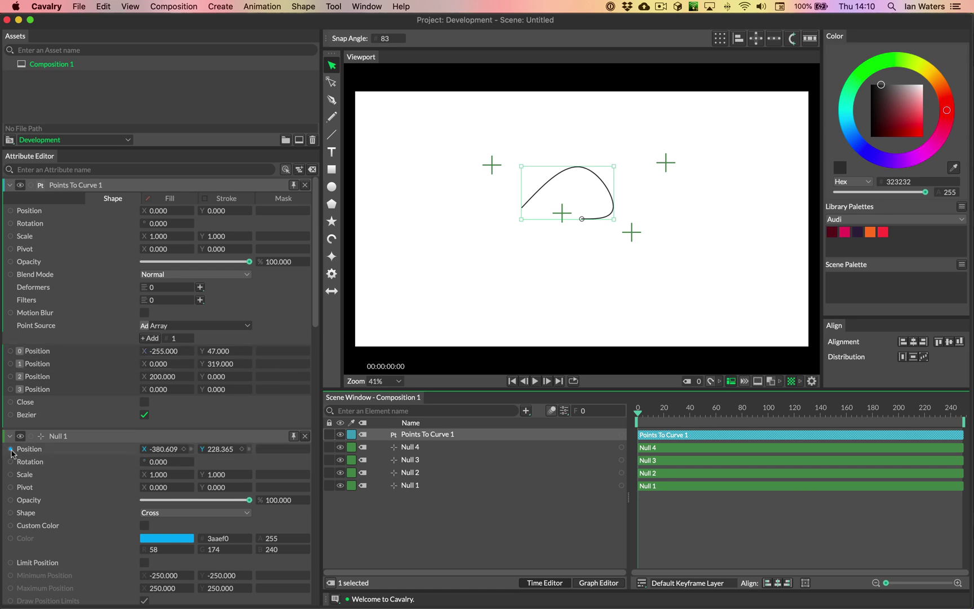
left_click_drag(11, 451, 43, 351)
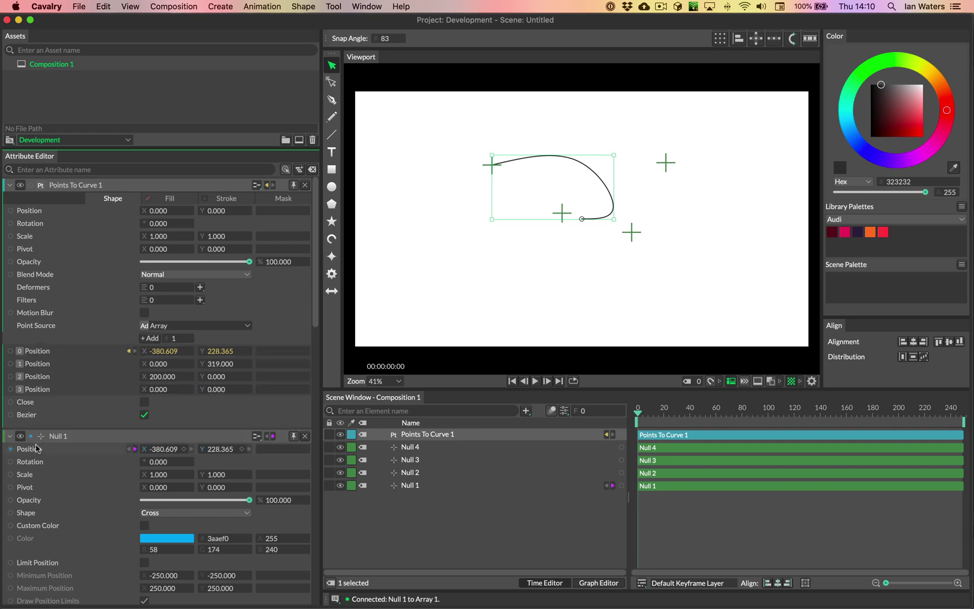
- Wire the Positions of Null 2, Null 3 and Null 4 to array points 1, 2 and 3
left_click(305, 436)
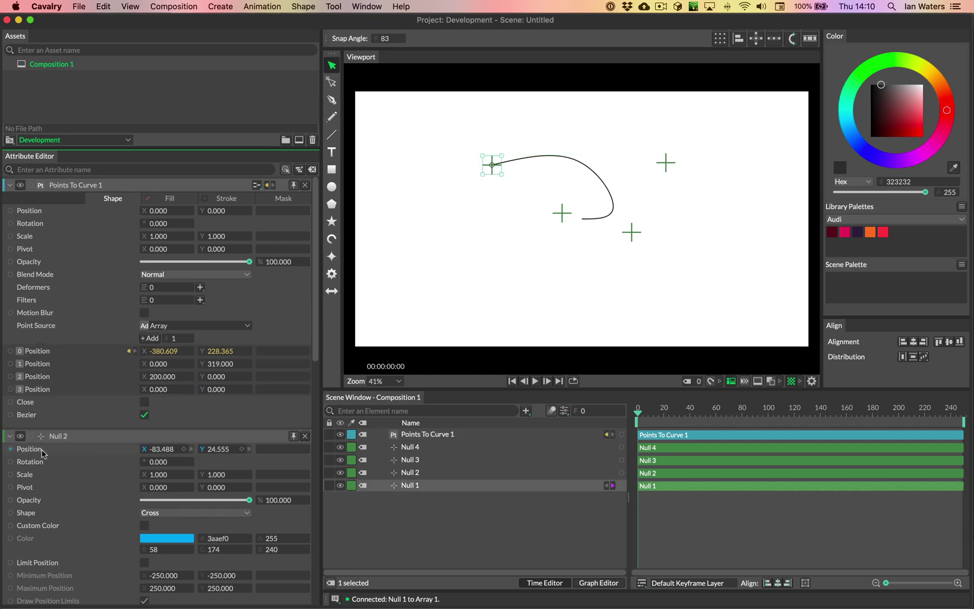
left_click_drag(11, 453, 40, 366)
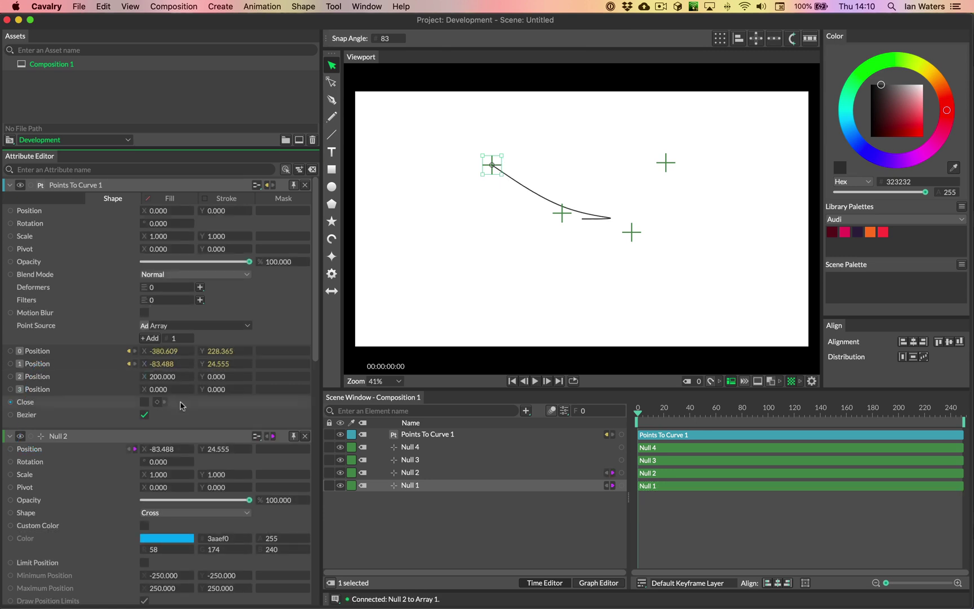
left_click(305, 435)
left_click_drag(11, 448, 35, 376)
left_click(305, 436)
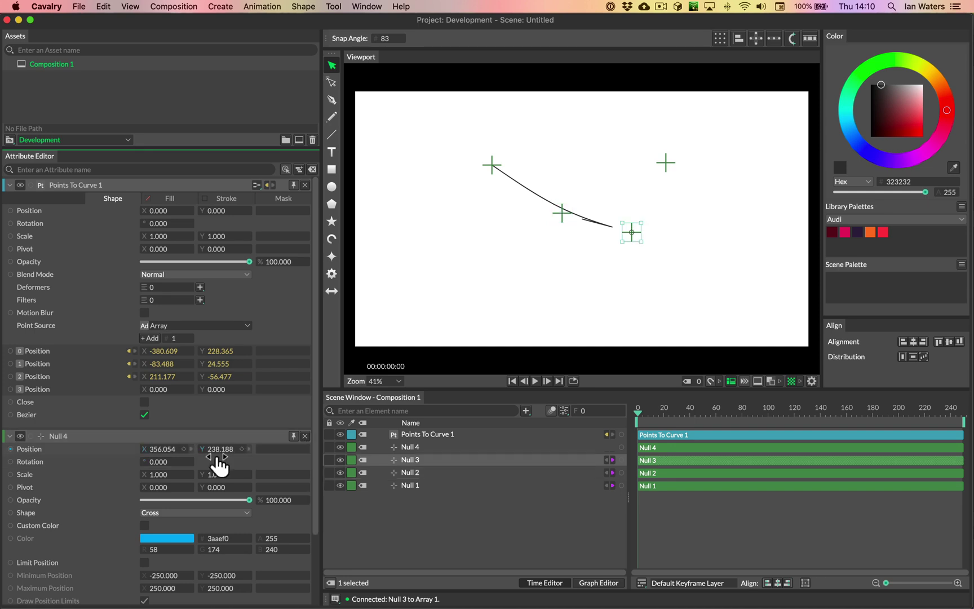
left_click_drag(10, 449, 35, 390)
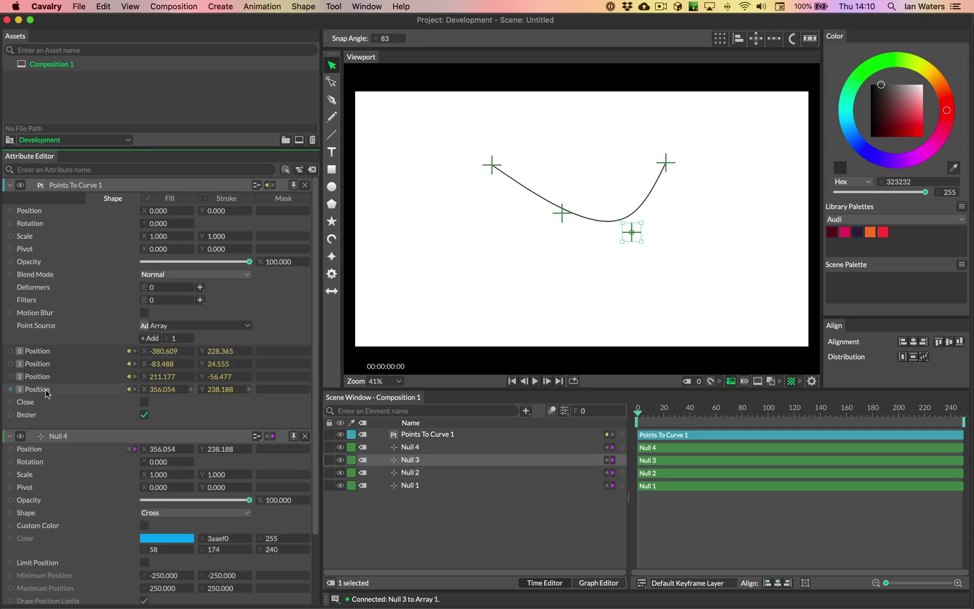
- Drag Null 2, Null 3 and Null 4 to new spots and switch on Close to loop the curve
left_click_drag(562, 213, 537, 245)
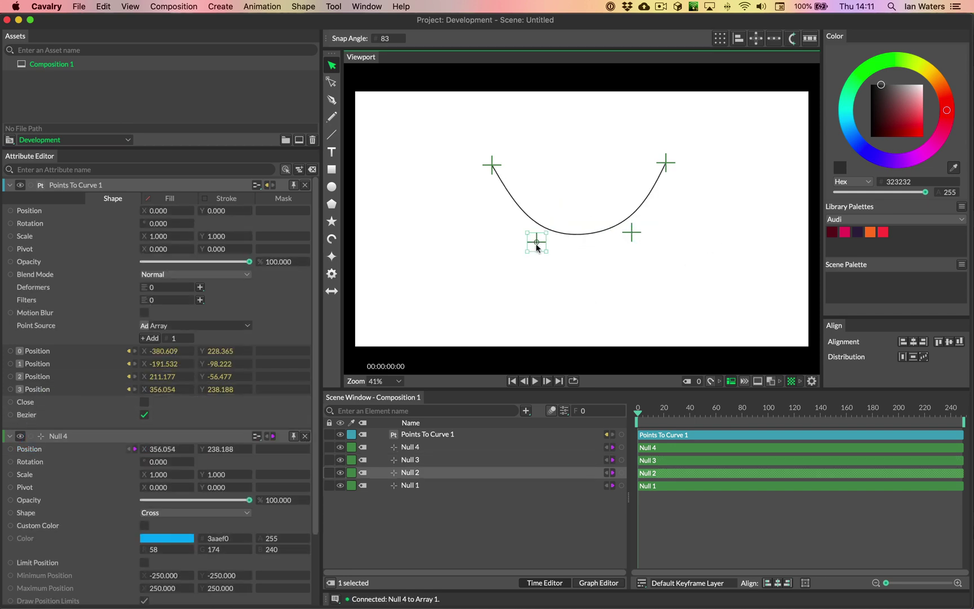
left_click_drag(633, 233, 587, 119)
left_click_drag(666, 164, 675, 222)
left_click_drag(493, 168, 491, 179)
left_click_drag(537, 242, 552, 225)
left_click_drag(584, 127, 615, 135)
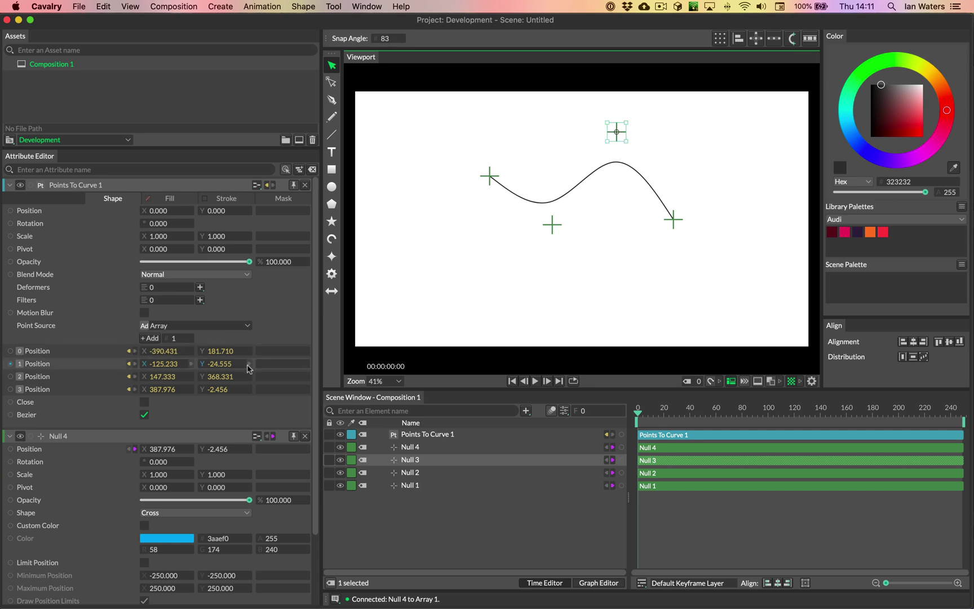
left_click(144, 402)
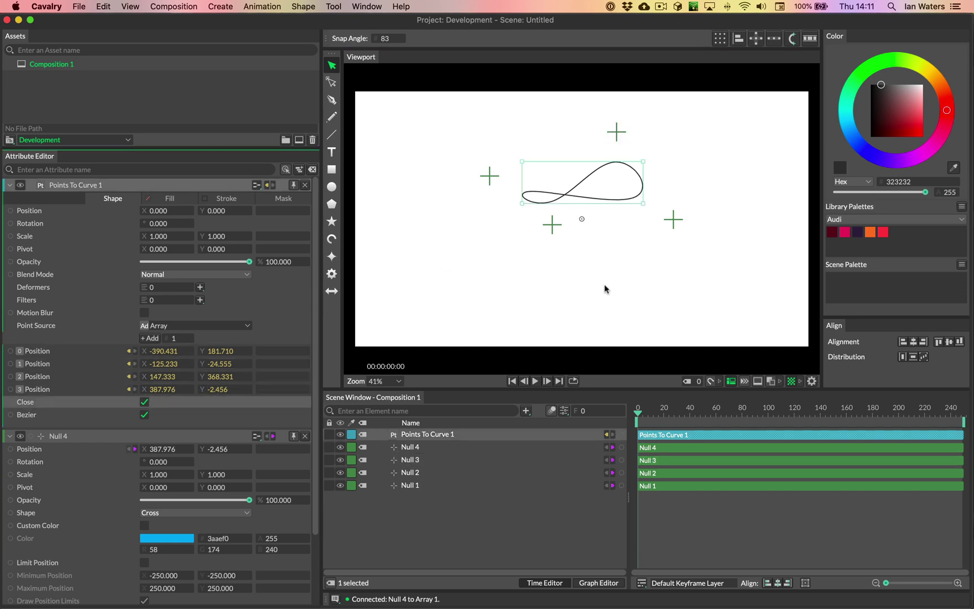
- Move Null 2 and Null 4, then turn off Bezier and Close on the curve
left_click_drag(558, 228, 581, 263)
left_click(674, 221)
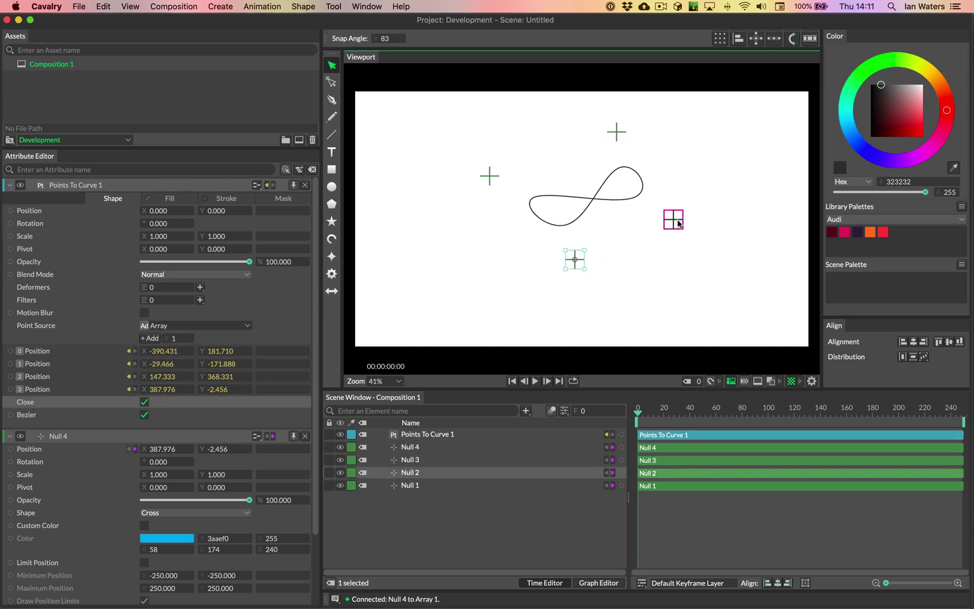
mouse_move(674, 220)
left_mouse_down()
mouse_move(684, 194)
mouse_move(652, 213)
mouse_move(687, 228)
left_mouse_up()
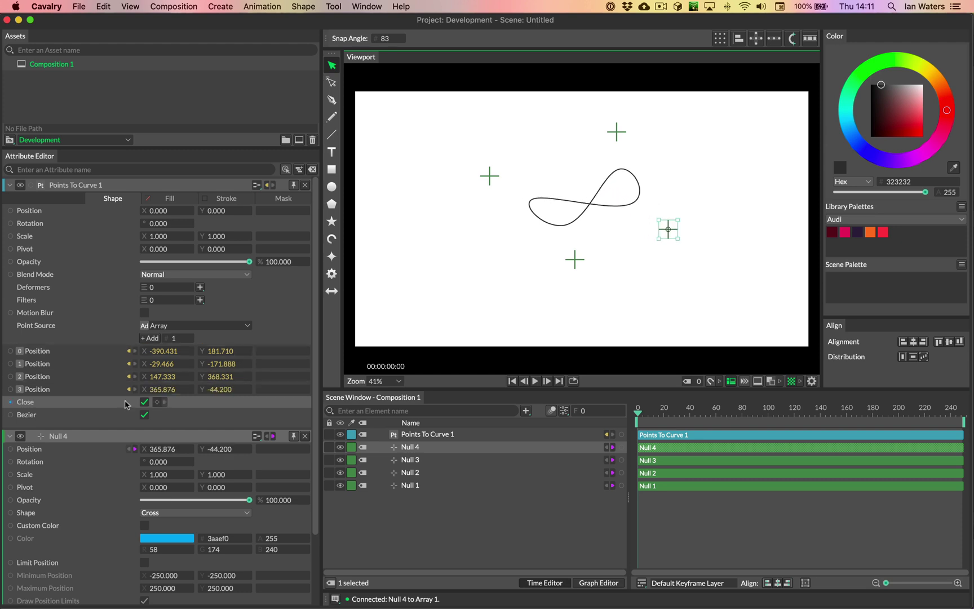
left_click(145, 418)
left_click(145, 402)
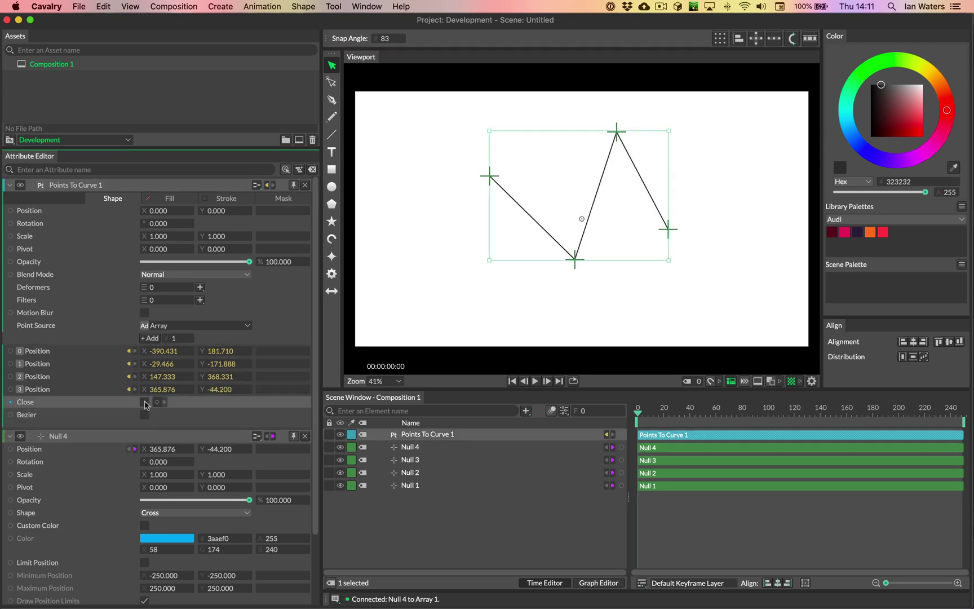
- Drag the Nulls into a zigzag and turn Bezier back on for a smooth open wave
mouse_move(616, 130)
left_mouse_down()
mouse_move(605, 138)
mouse_move(623, 142)
left_mouse_up()
left_click_drag(665, 230, 697, 222)
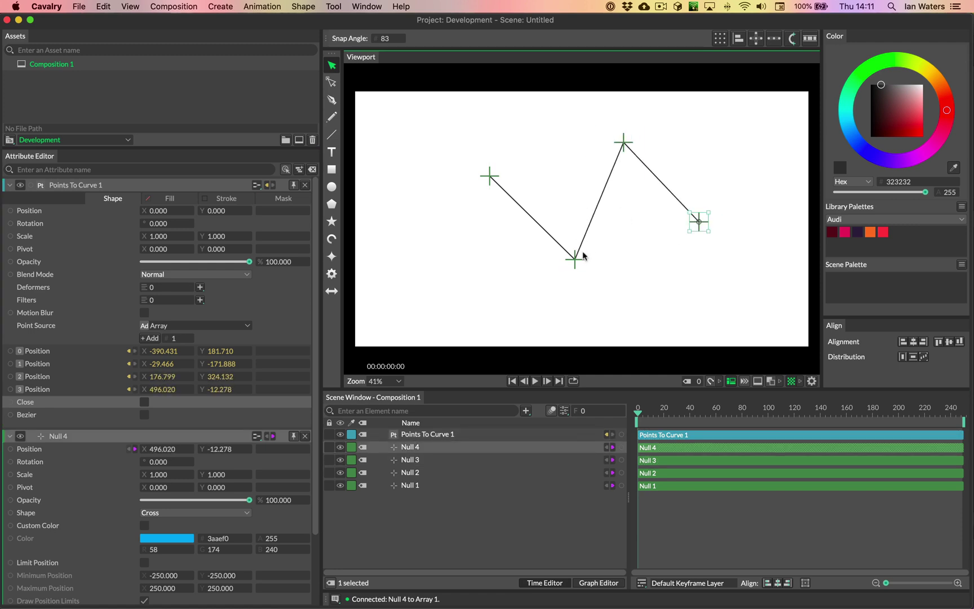
mouse_move(583, 253)
left_mouse_down()
mouse_move(560, 256)
mouse_move(577, 250)
left_mouse_up()
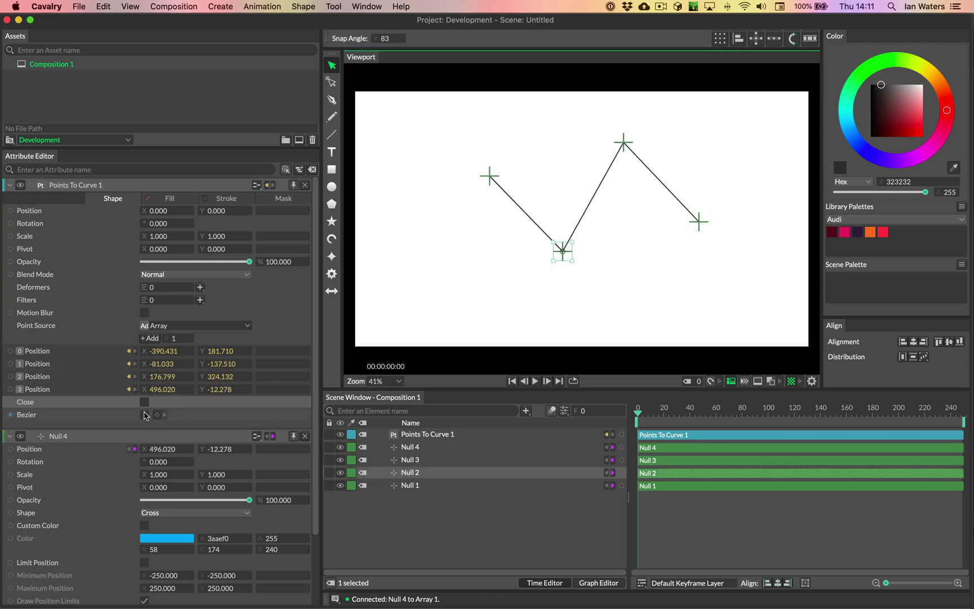
left_click(145, 415)
left_click(468, 509)
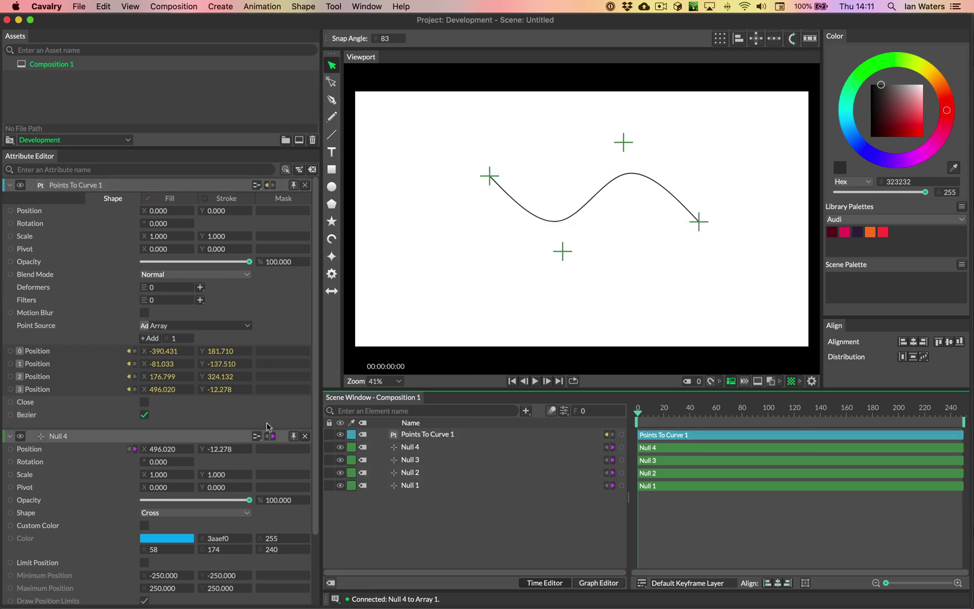
- Nudge Null 3, Null 2 and Null 4 into an S-shaped wave, then add Null 5 with Cmd+Shift+N
left_click_drag(624, 143, 642, 140)
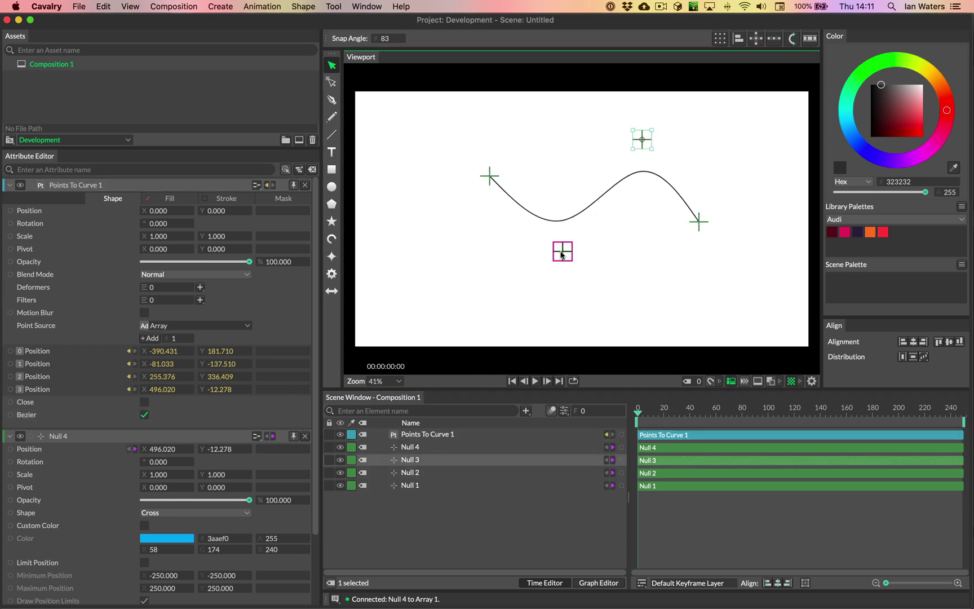
left_click_drag(562, 255, 534, 248)
left_click(489, 176)
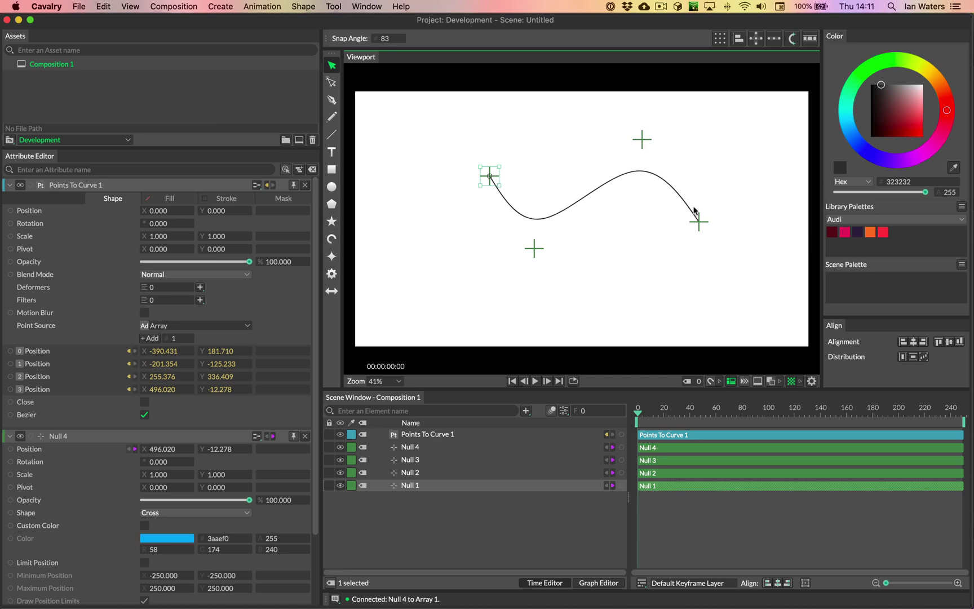
left_click_drag(697, 220, 689, 185)
left_click(503, 529)
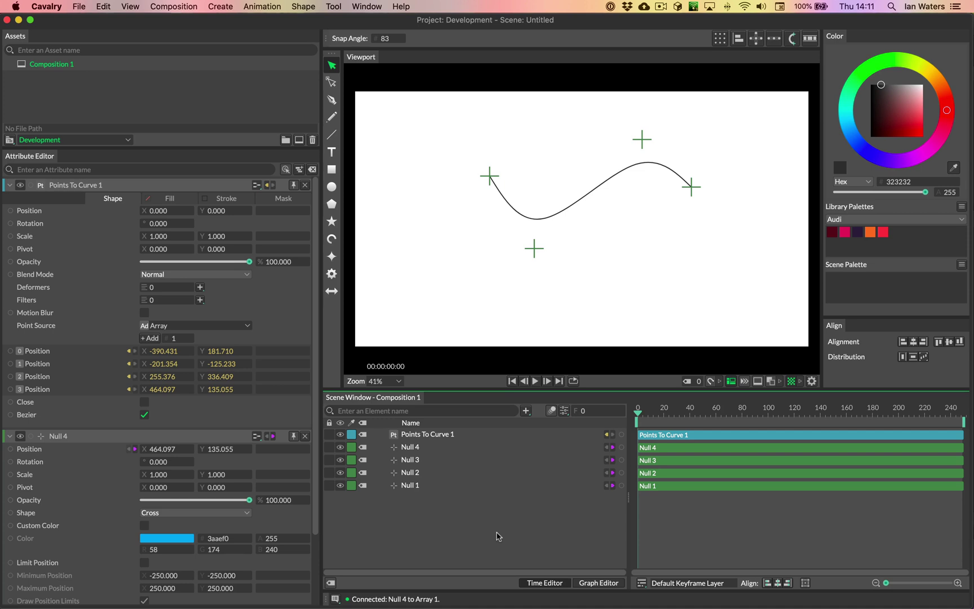
key("super+shift+n")
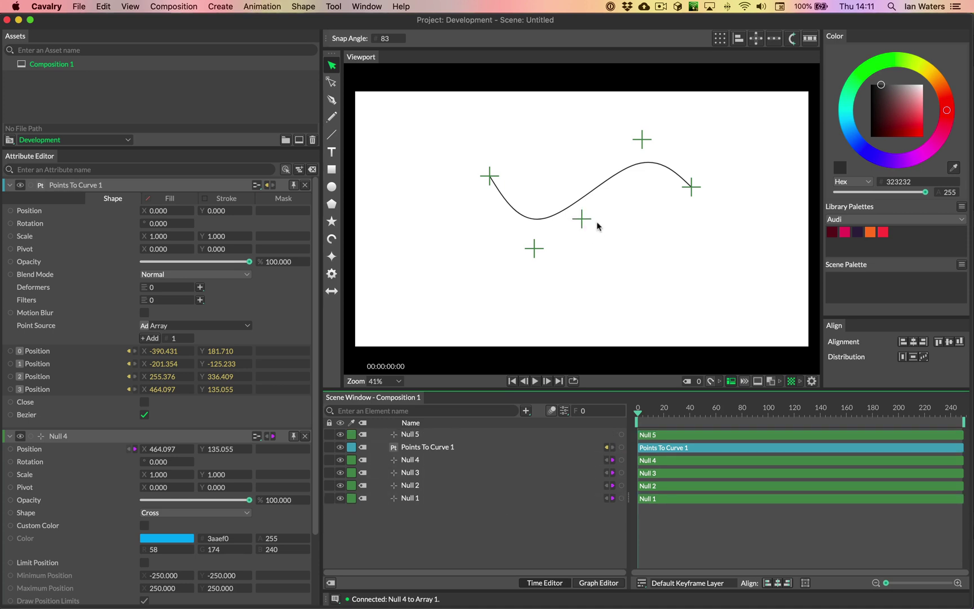
- Place Null 5 at the upper right, add a fifth array point, and wire Null 5's Position to point 4
left_click_drag(587, 220, 778, 148)
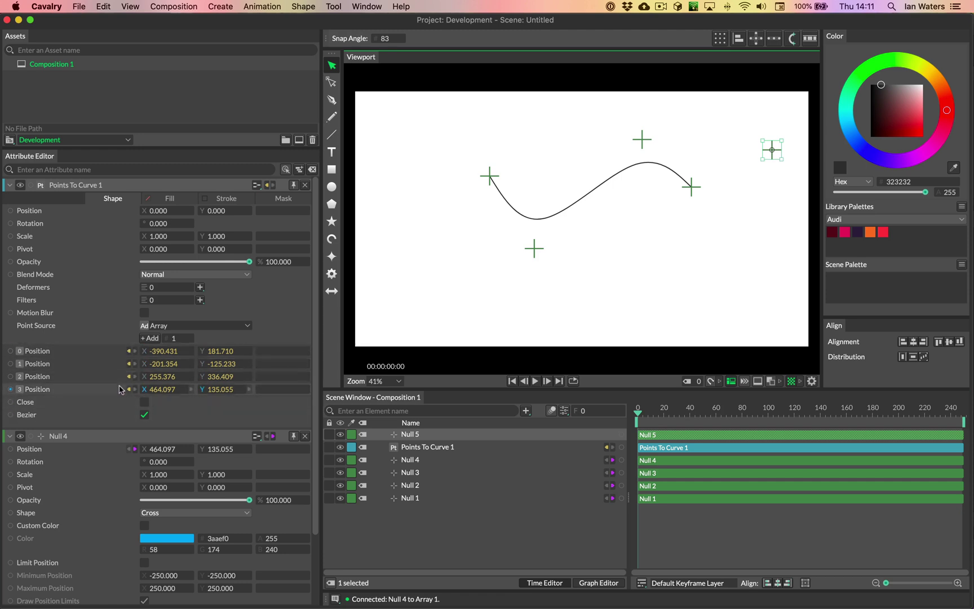
left_click(151, 338)
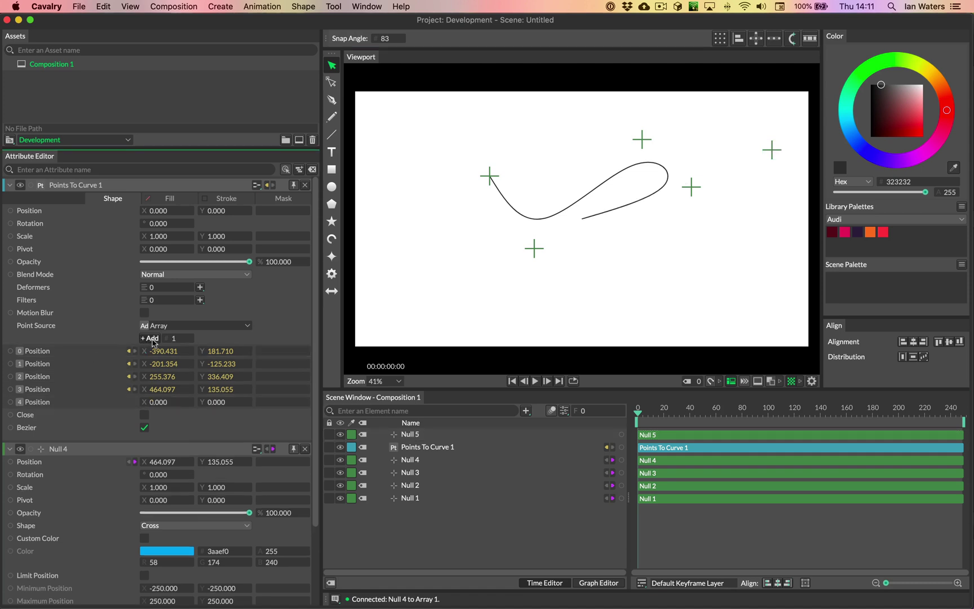
left_click(430, 440)
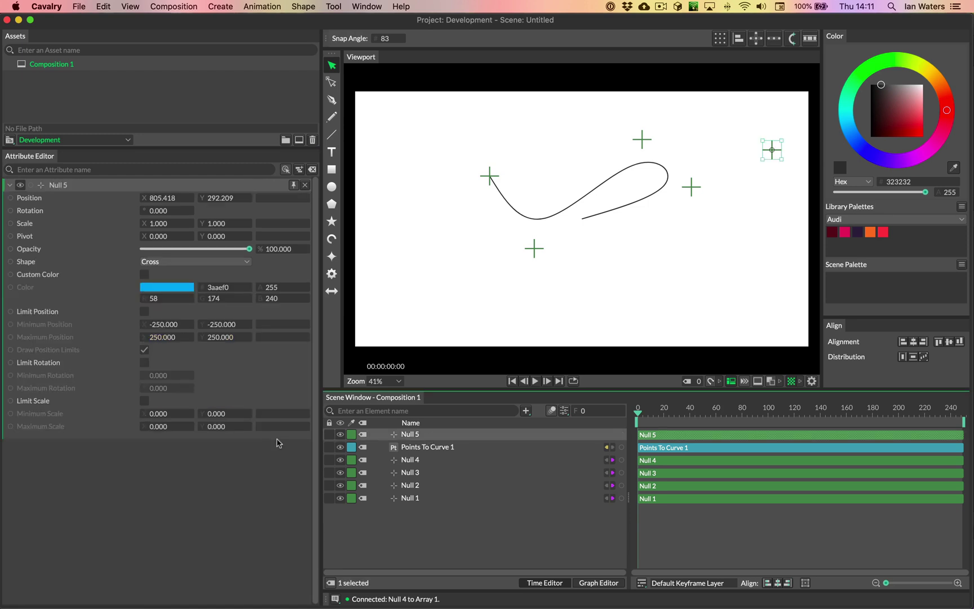
left_click(409, 450)
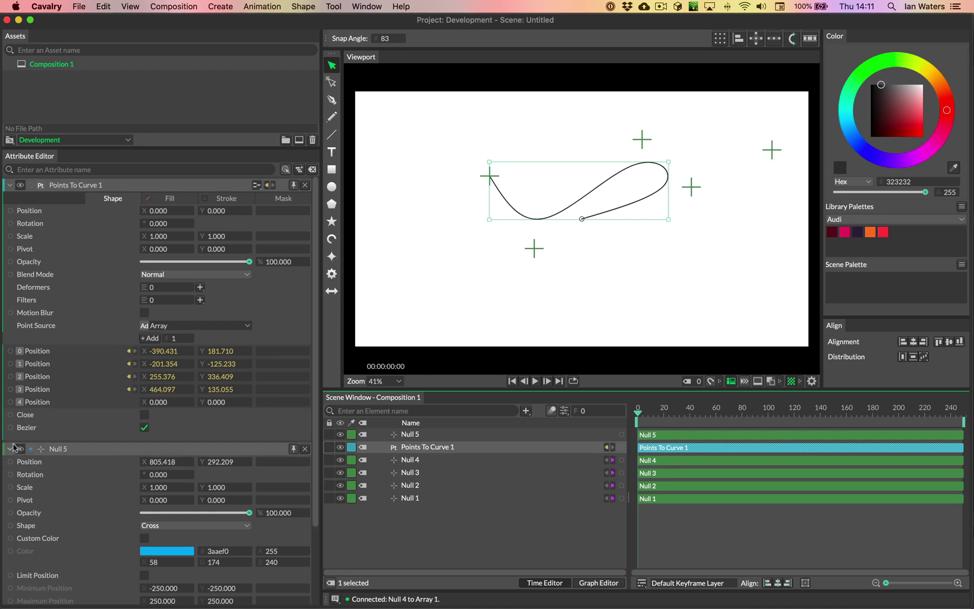
left_click_drag(12, 464, 50, 404)
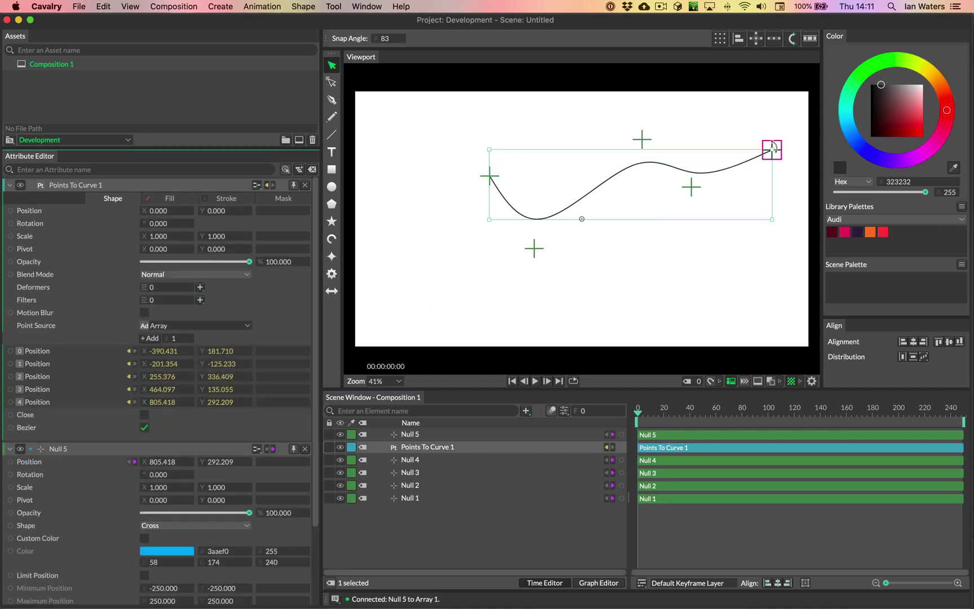
- Raise Null 5, lower Null 4 into a trough, and shift Null 3's peak up and left
left_click(773, 148)
left_click_drag(772, 149, 767, 130)
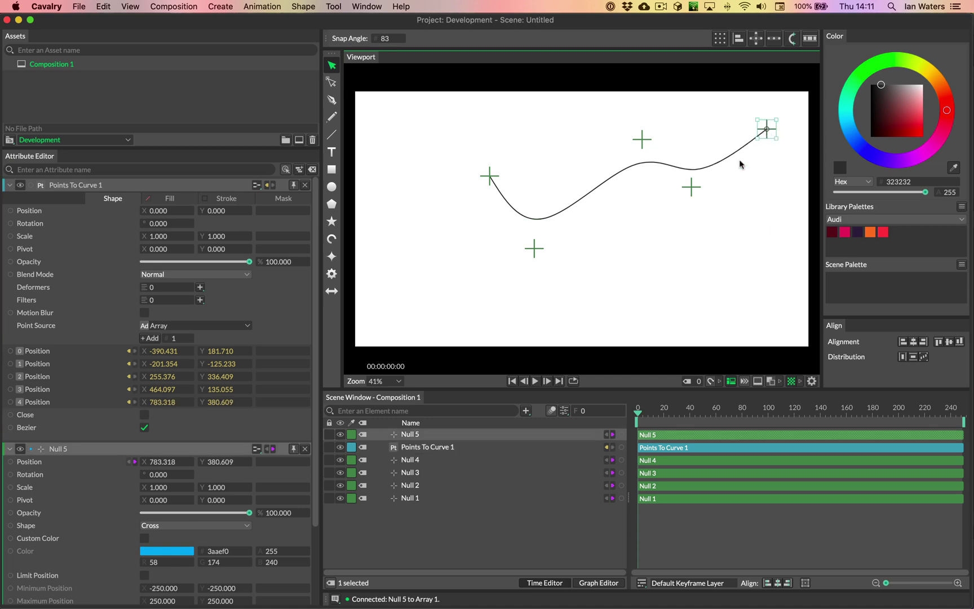
left_click_drag(699, 195, 736, 235)
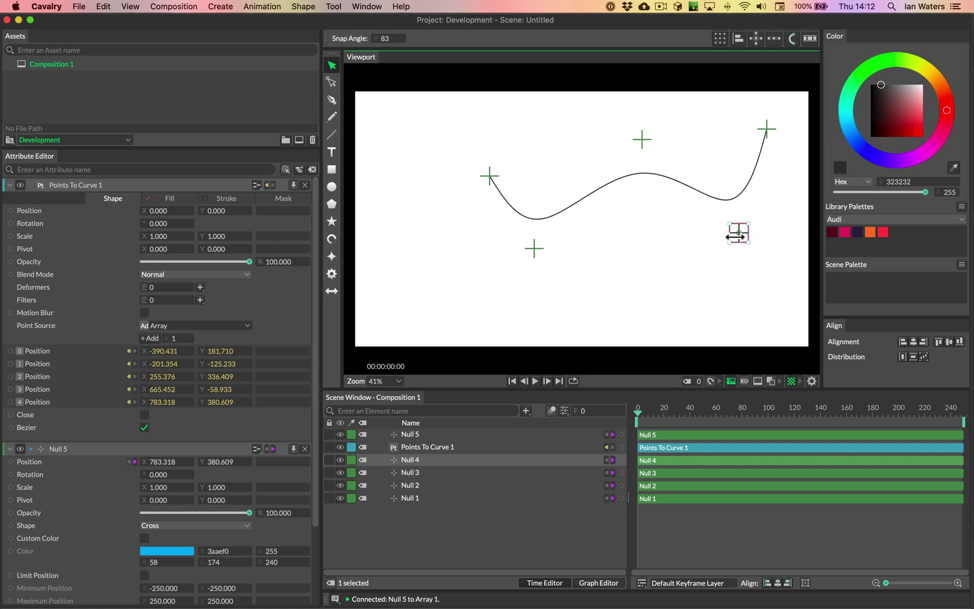
left_click_drag(642, 140, 634, 143)
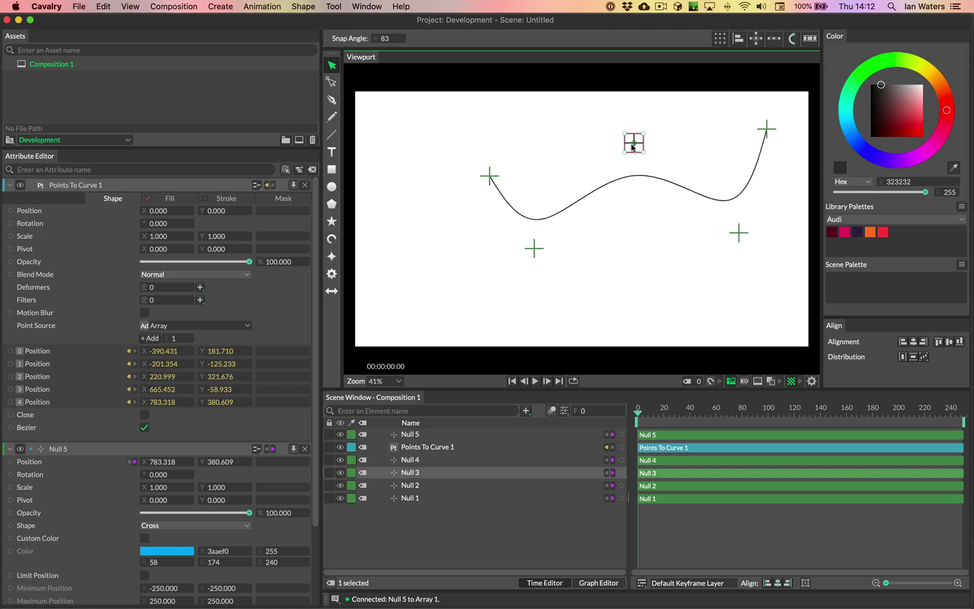
left_click(449, 438)
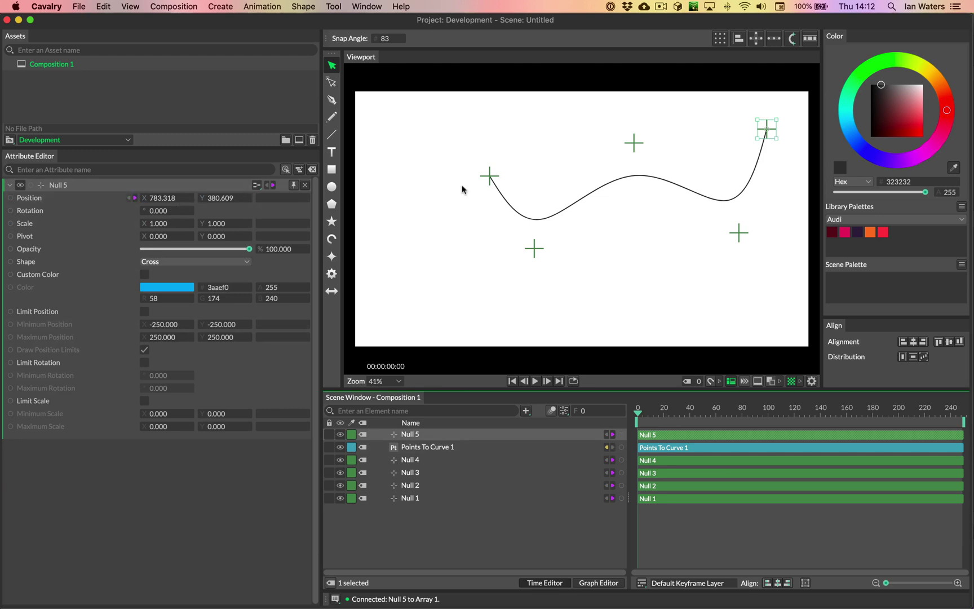
left_click_drag(634, 143, 614, 121)
left_click_drag(747, 234, 715, 227)
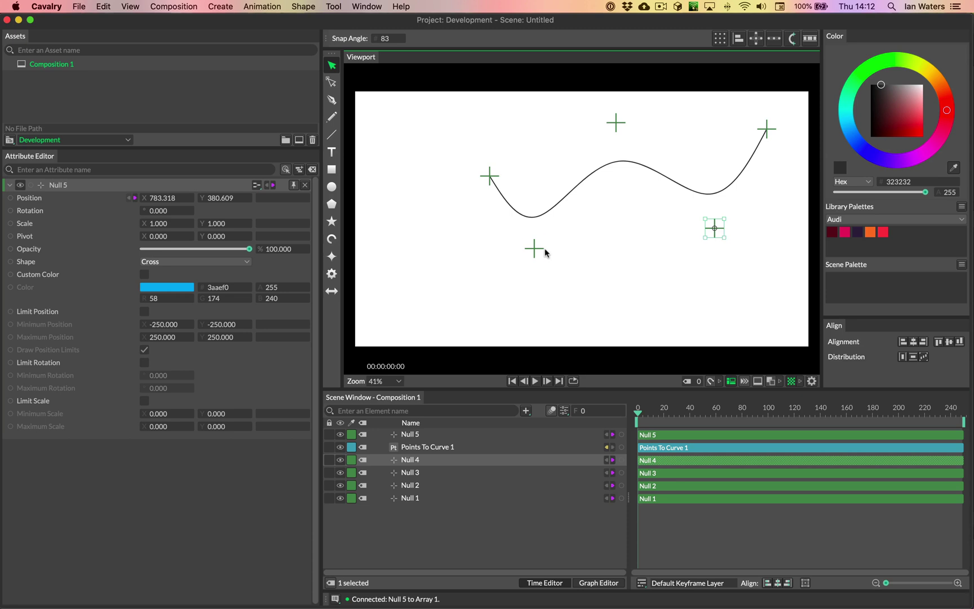